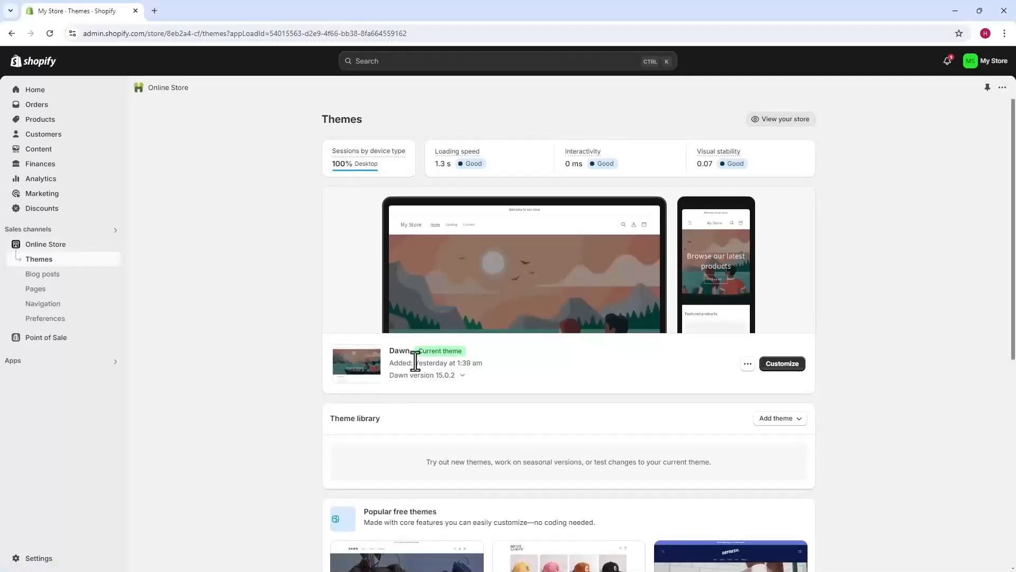
Open the Dawn theme for customization and switch to the Default product template, looking over the product page preview
left_click(785, 365)
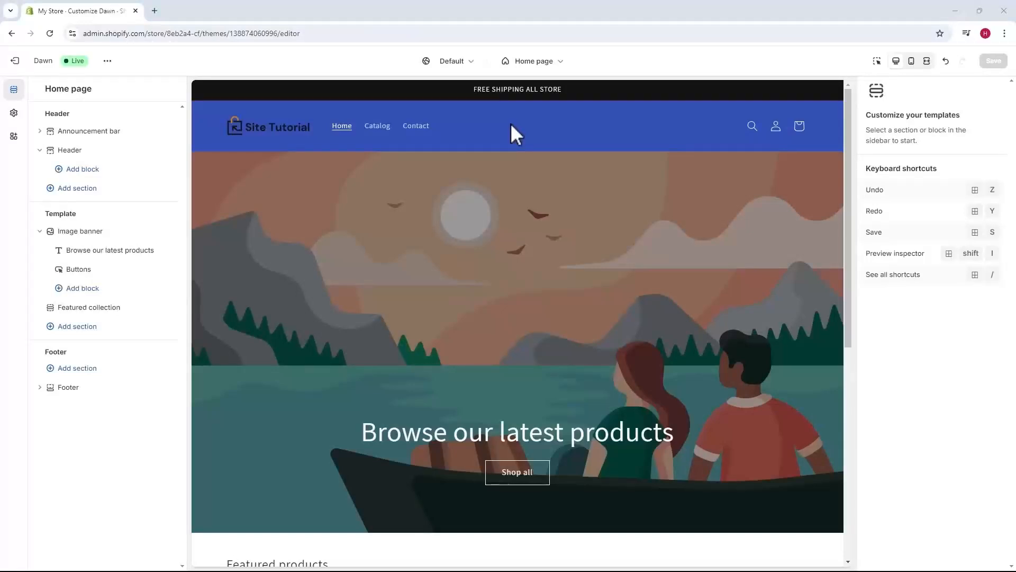
left_click(536, 62)
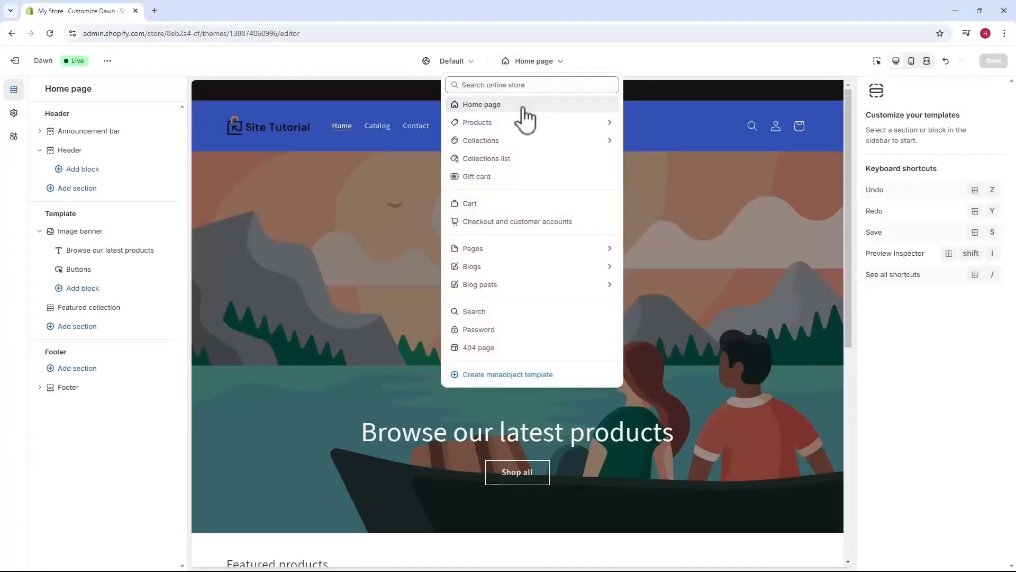
left_click(508, 123)
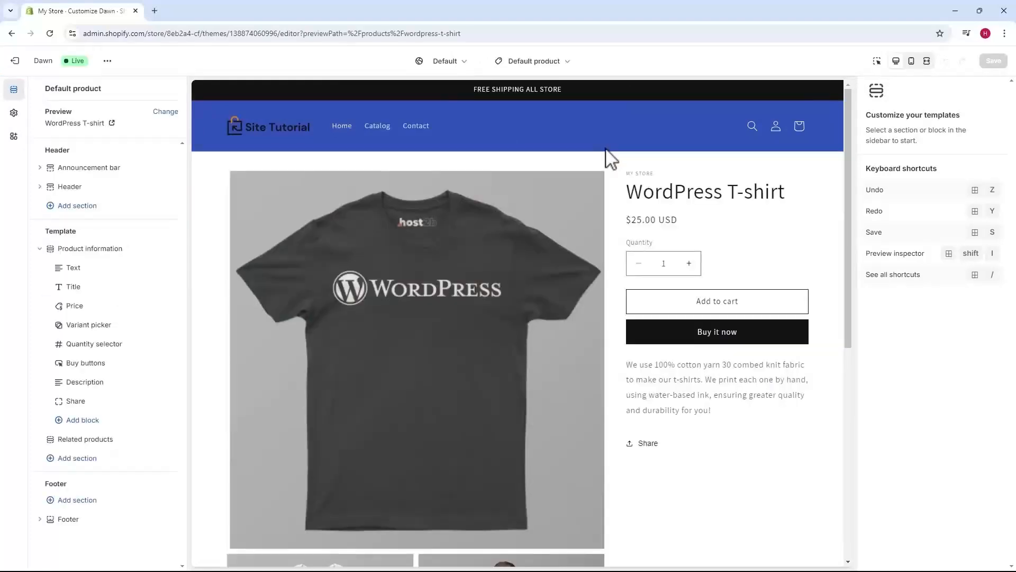
scroll(614, 164, "down", 7)
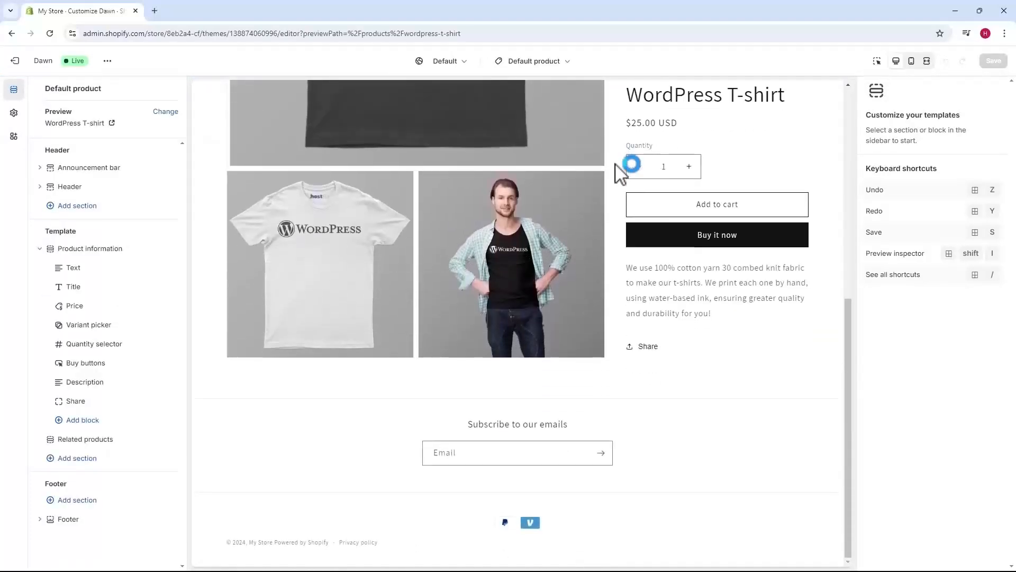
scroll(620, 172, "up", 7)
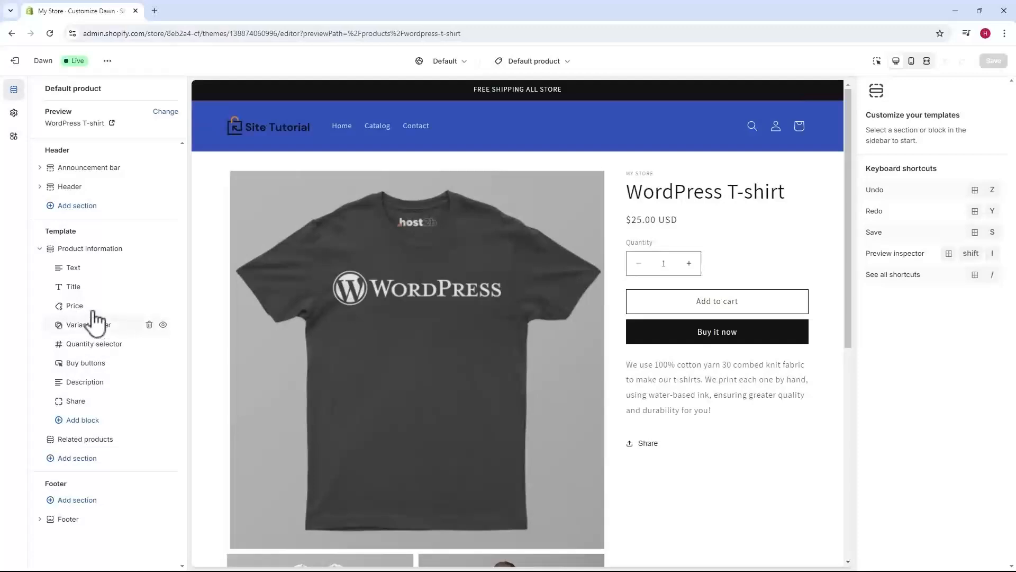
Check the Title and Price blocks for settings and open the Product information section's settings
left_click(75, 288)
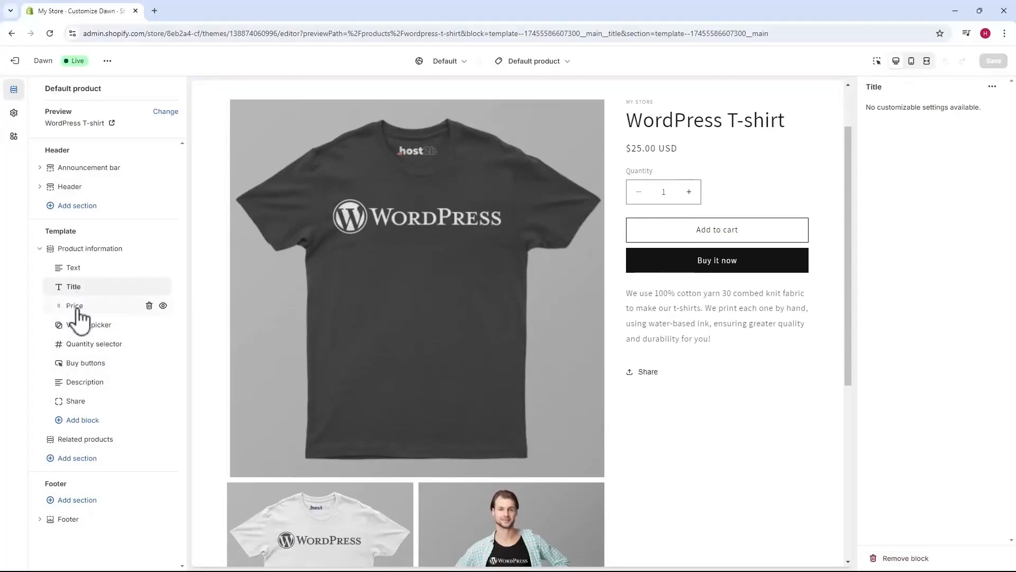
left_click(81, 320)
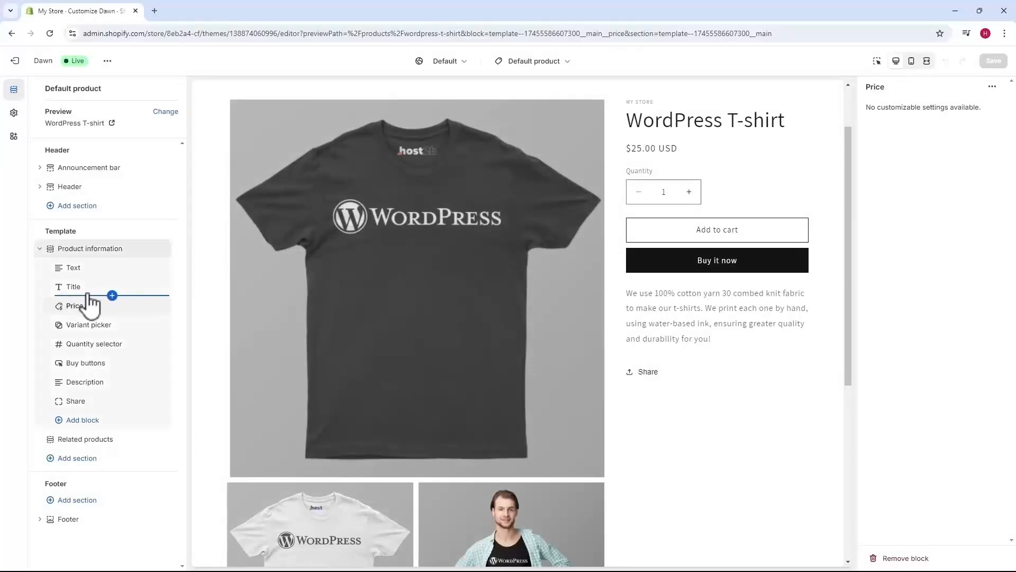
scroll(324, 354, "up", 3)
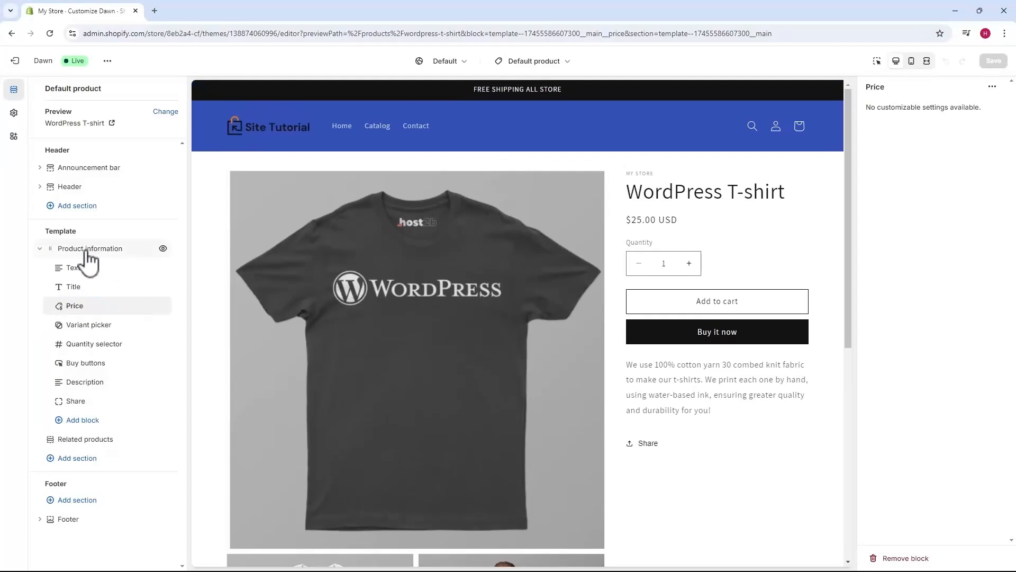
left_click(89, 250)
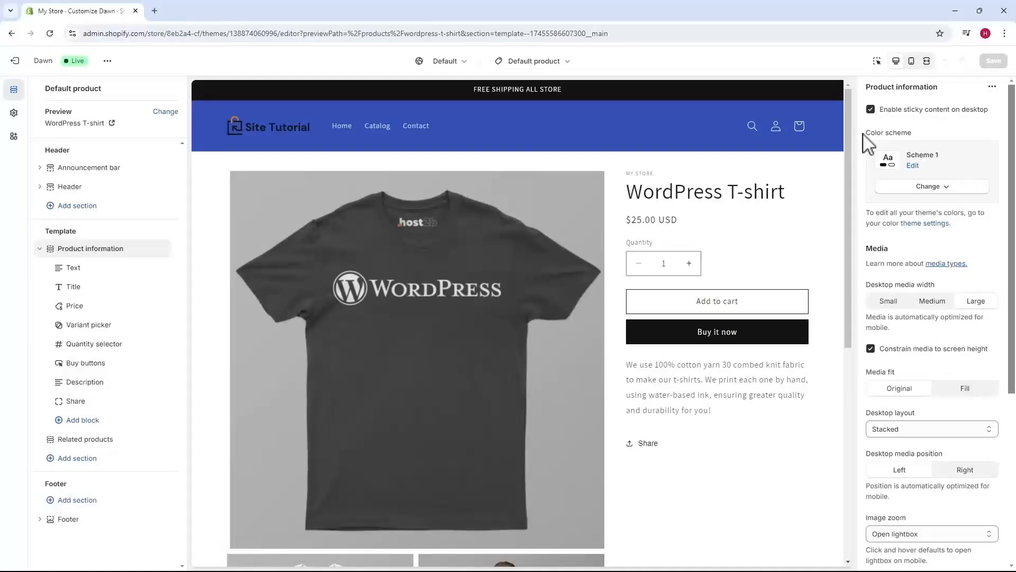
Try color schemes 2, 3 and 4 on the Product information section and restore Scheme 1
left_click_drag(864, 133, 890, 134)
left_click(946, 193)
left_click(931, 245)
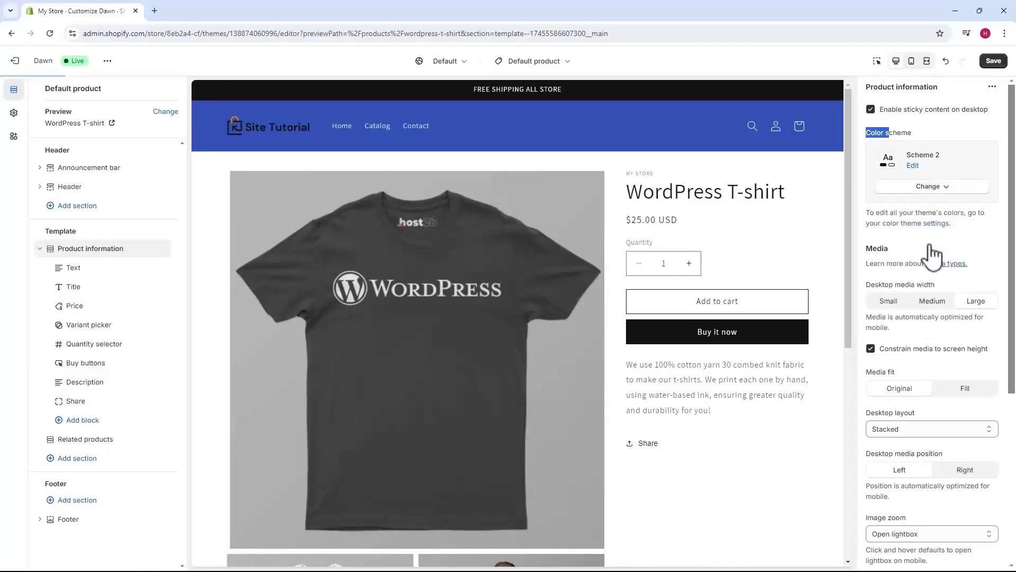
left_click(933, 193)
left_click(929, 269)
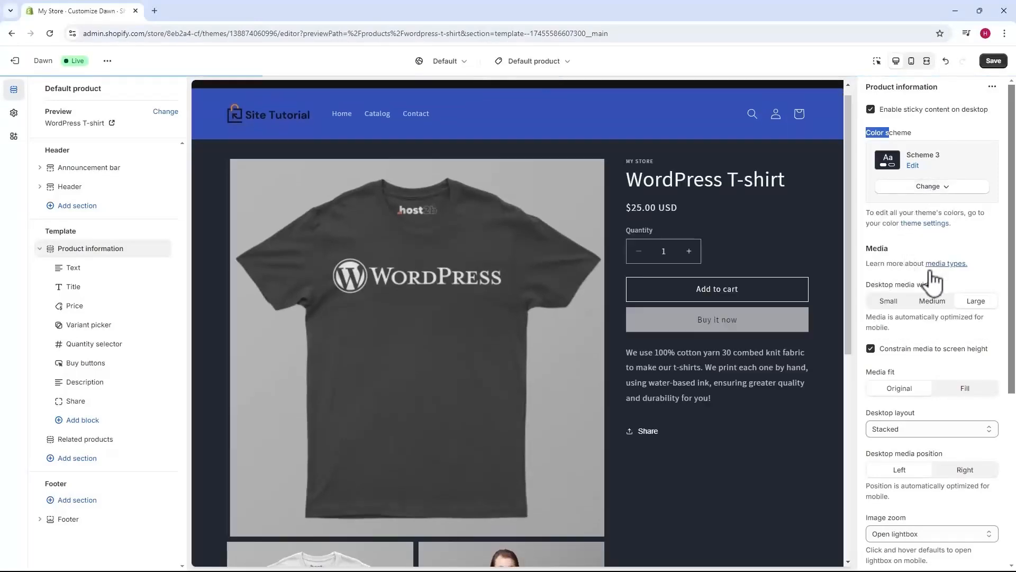
left_click(931, 191)
left_click(933, 294)
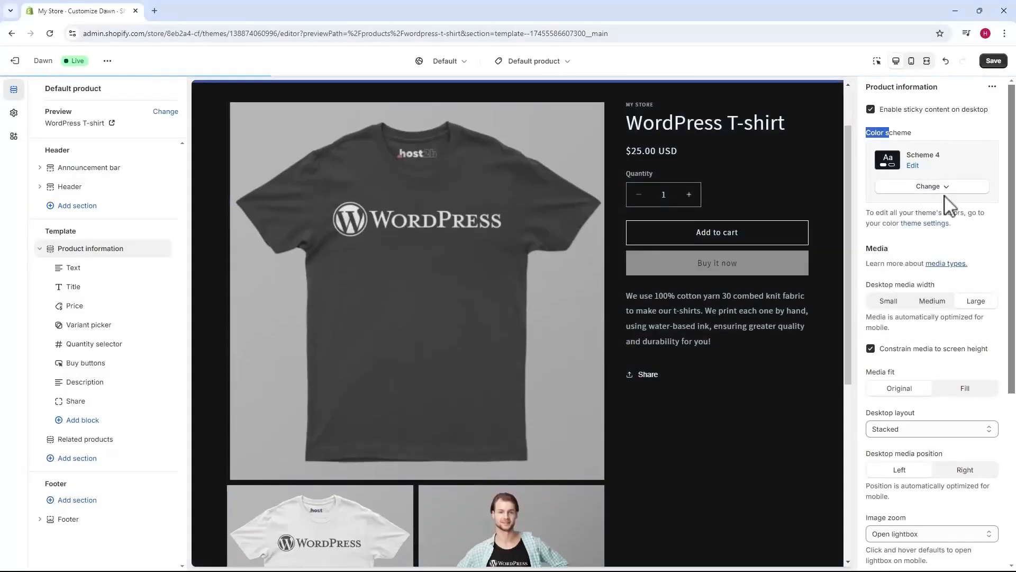
left_click(948, 191)
left_click(927, 343)
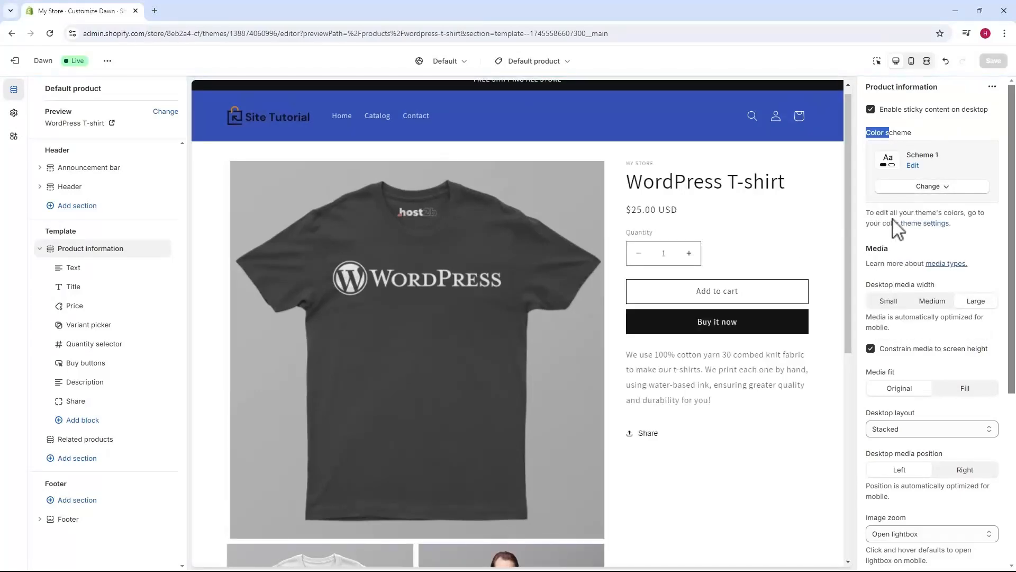
Compare the Small, Medium and Large desktop media widths and set the width to Medium
scroll(894, 220, "down", 1)
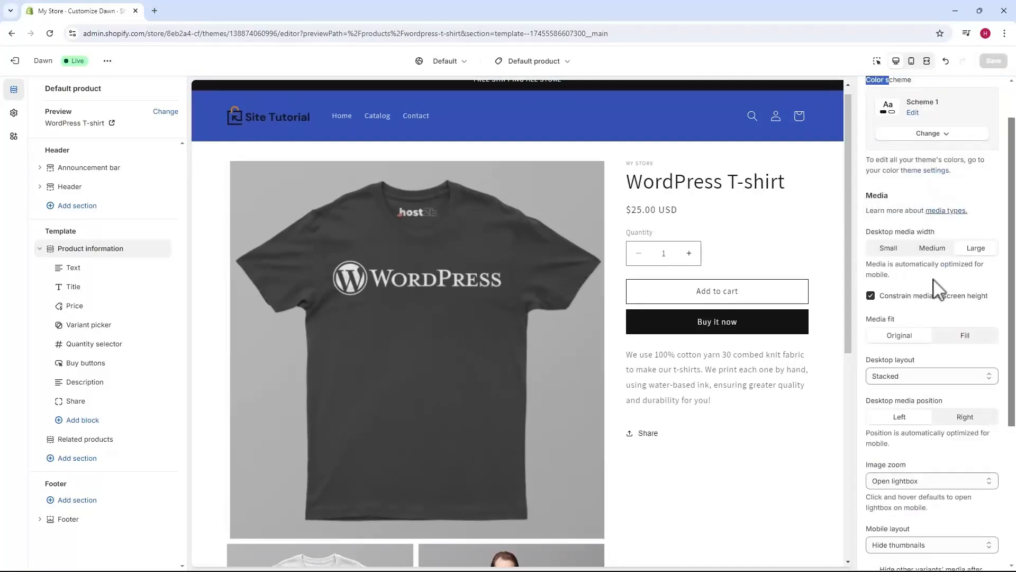
left_click(891, 249)
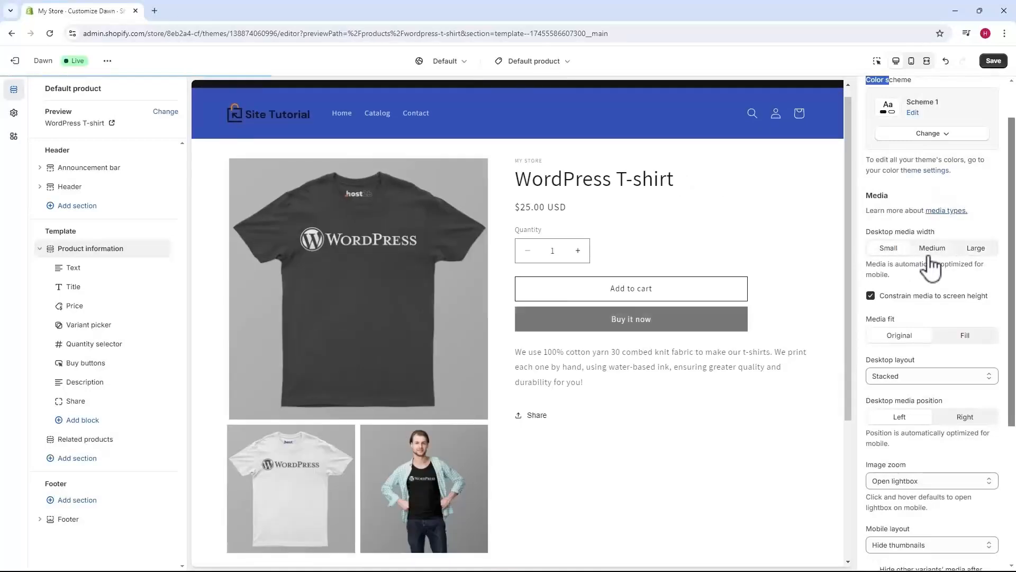
left_click(933, 250)
left_click(965, 250)
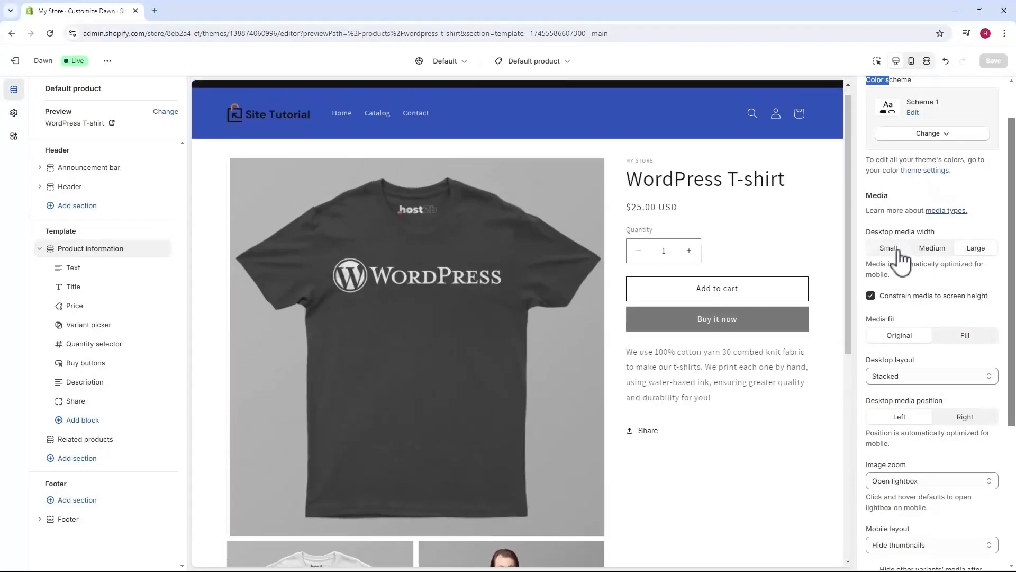
left_click(897, 250)
left_click(925, 252)
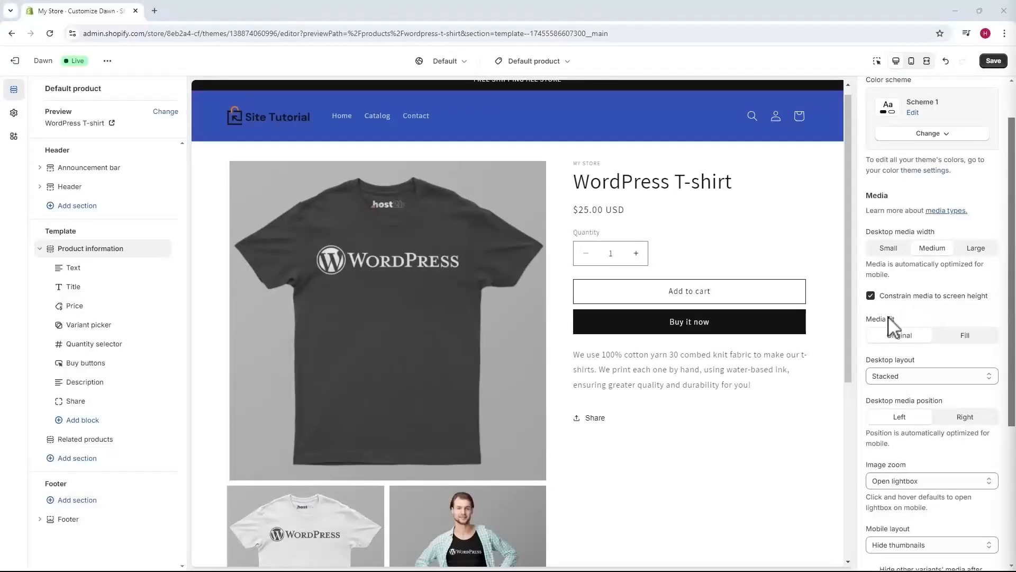
Try the 2 columns desktop layout for the product media and set it to Thumbnail carousel
left_click(885, 369)
left_click(907, 377)
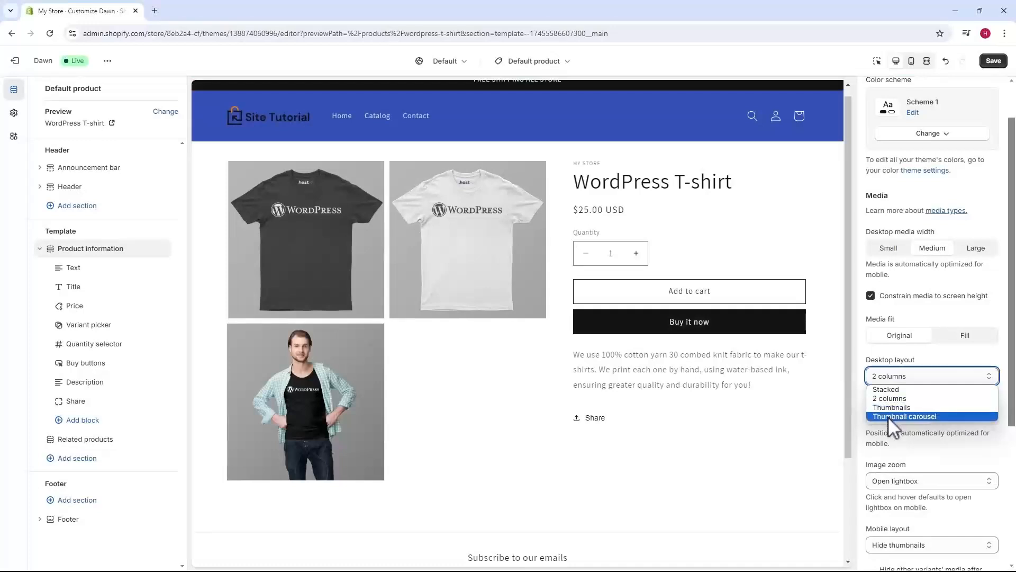
left_click(921, 416)
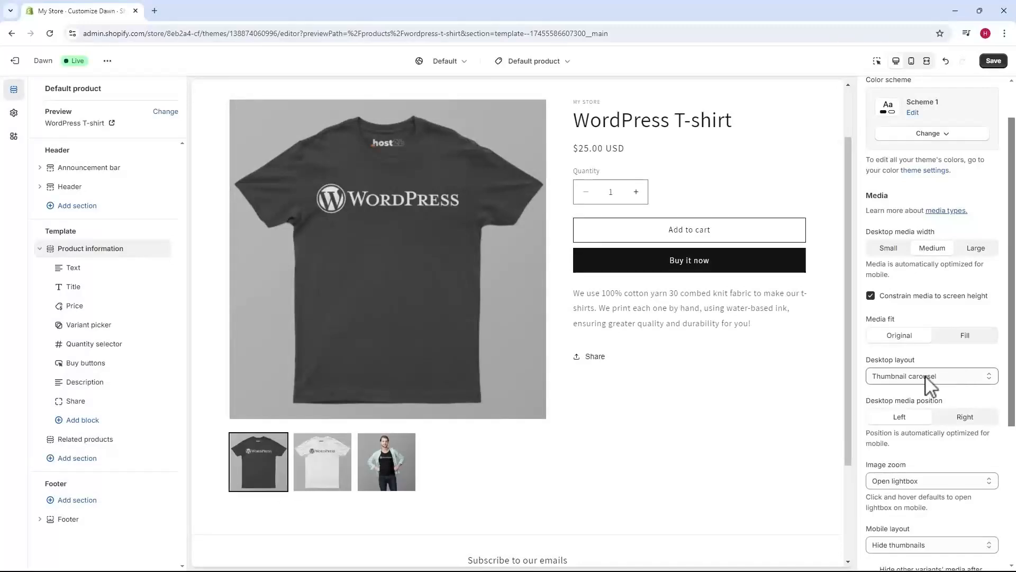
Try the Right desktop media position and set it back to Left
scroll(924, 381, "down", 2)
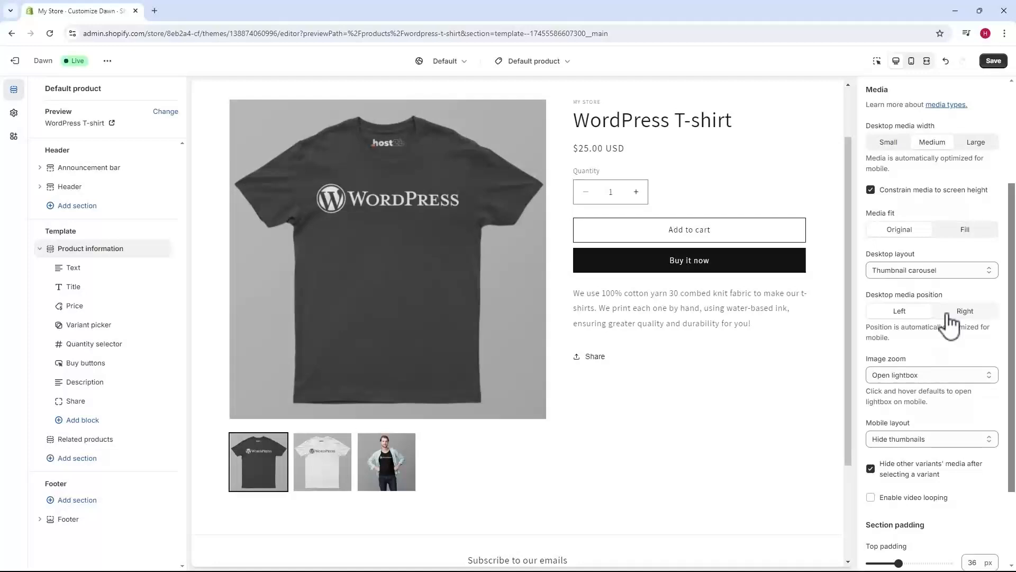
left_click(946, 314)
left_click(913, 312)
Try No zoom for the product images, restore Open lightbox and test it on the main T-shirt image
scroll(913, 312, "down", 1)
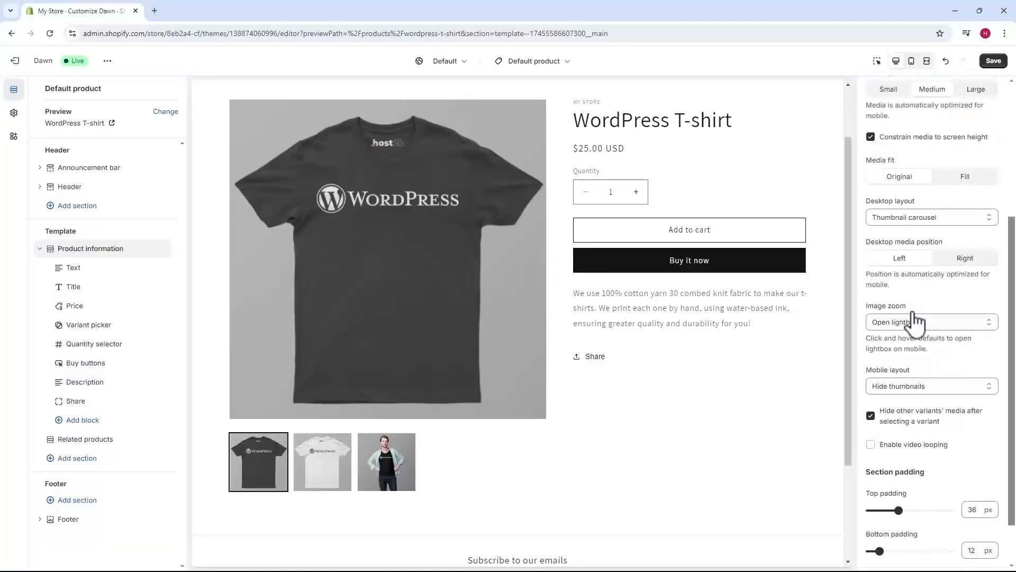
left_click(917, 320)
left_click(906, 352)
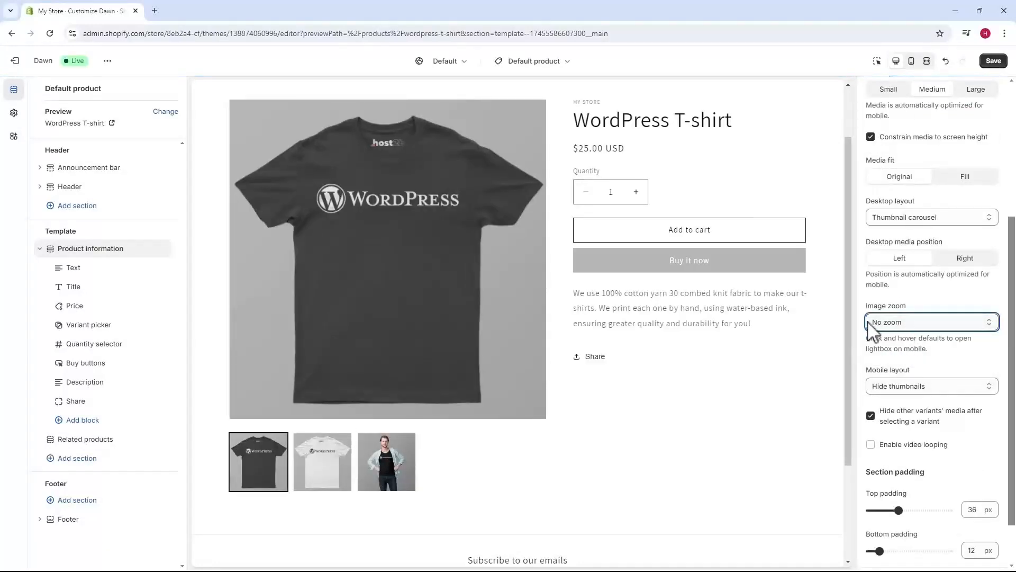
left_click(915, 322)
left_click(904, 338)
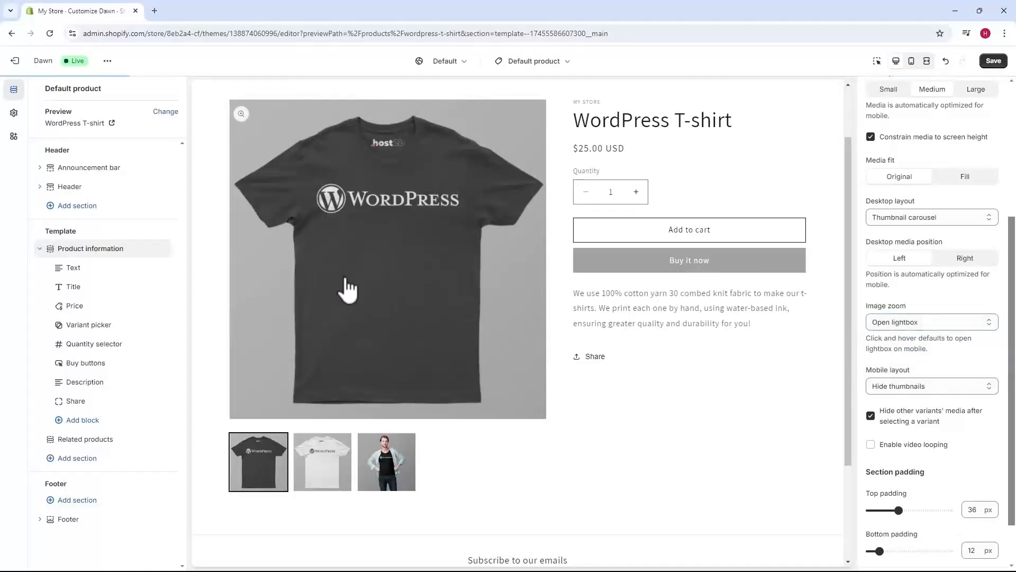
left_click(348, 289)
left_click(379, 271)
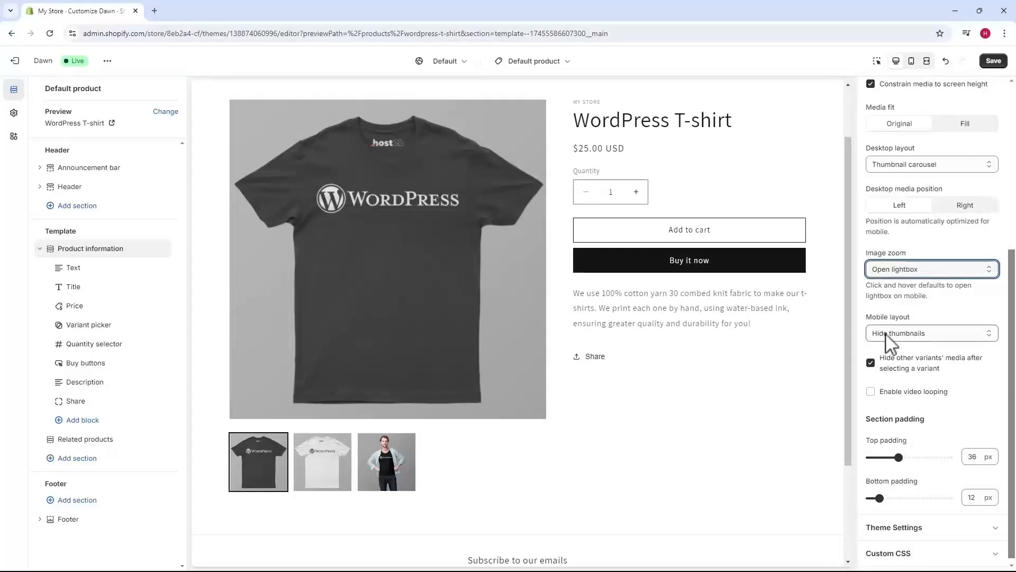
Switch to the mobile preview, try the 2 columns mobile layout and set it to Show thumbnails
scroll(769, 323, "up", 2)
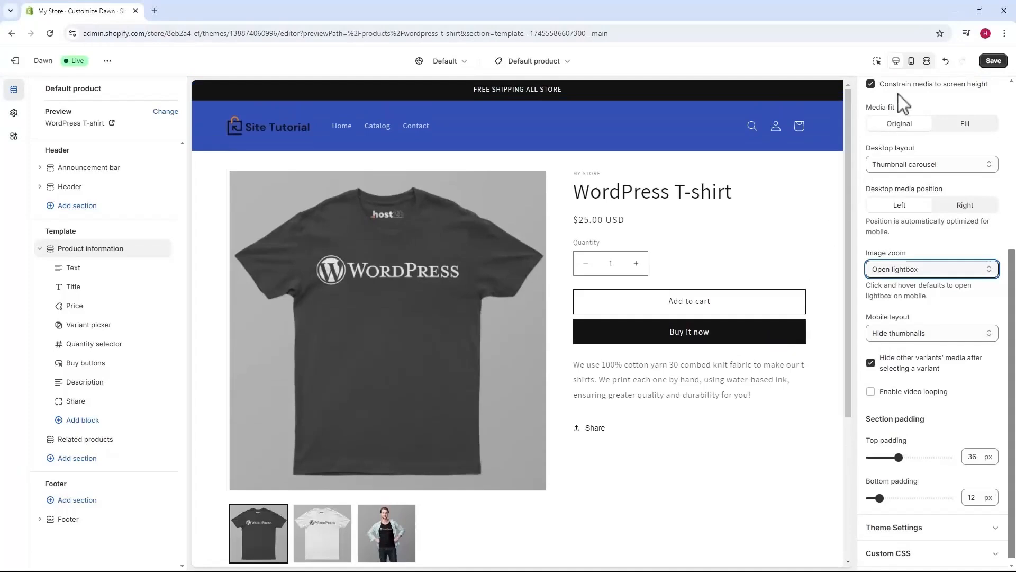
left_click(911, 61)
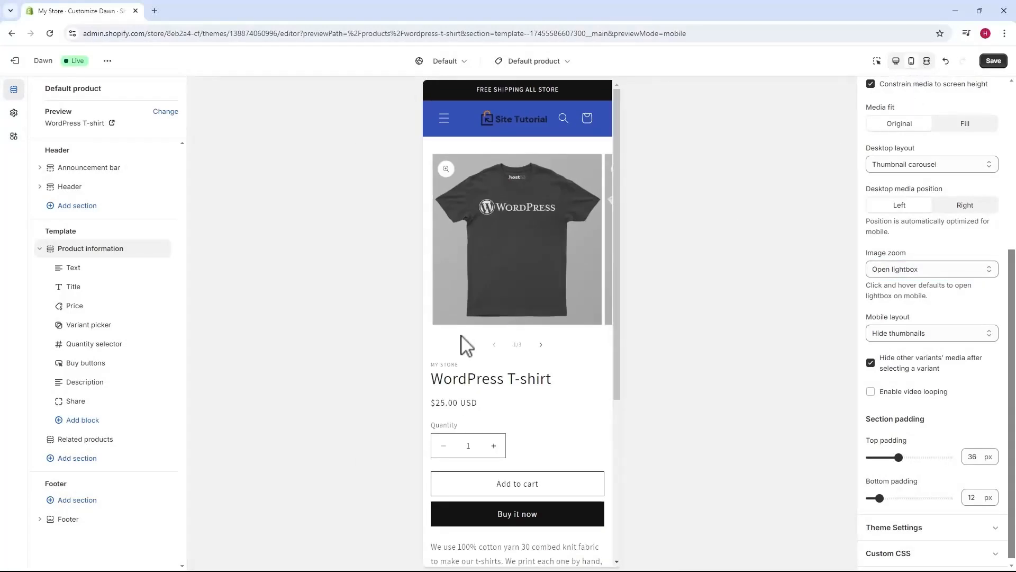
left_click(927, 333)
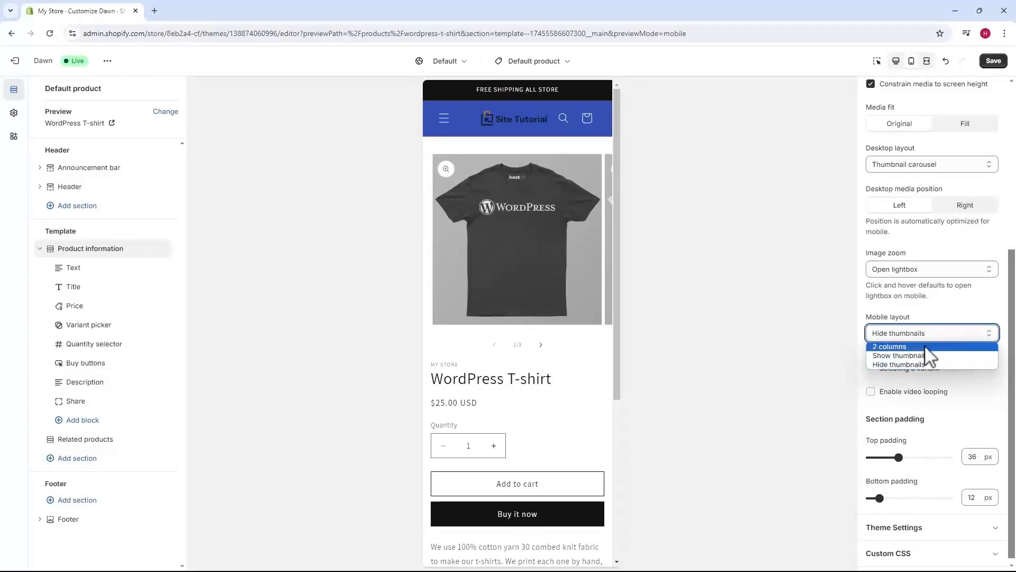
left_click(925, 344)
left_click(926, 334)
left_click(921, 353)
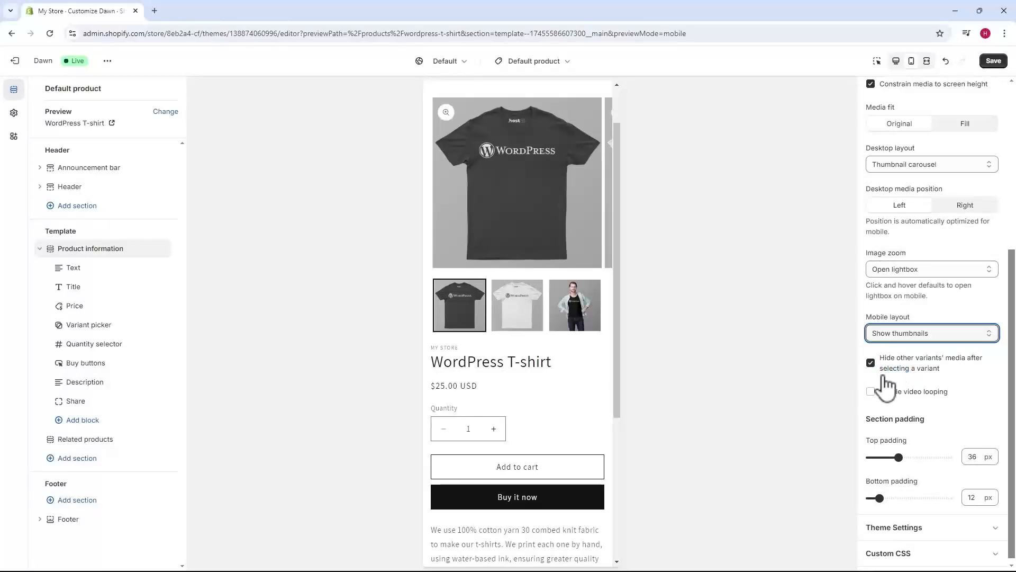
Disable hiding other variants' media after selecting a variant and return to the desktop preview
left_click(871, 364)
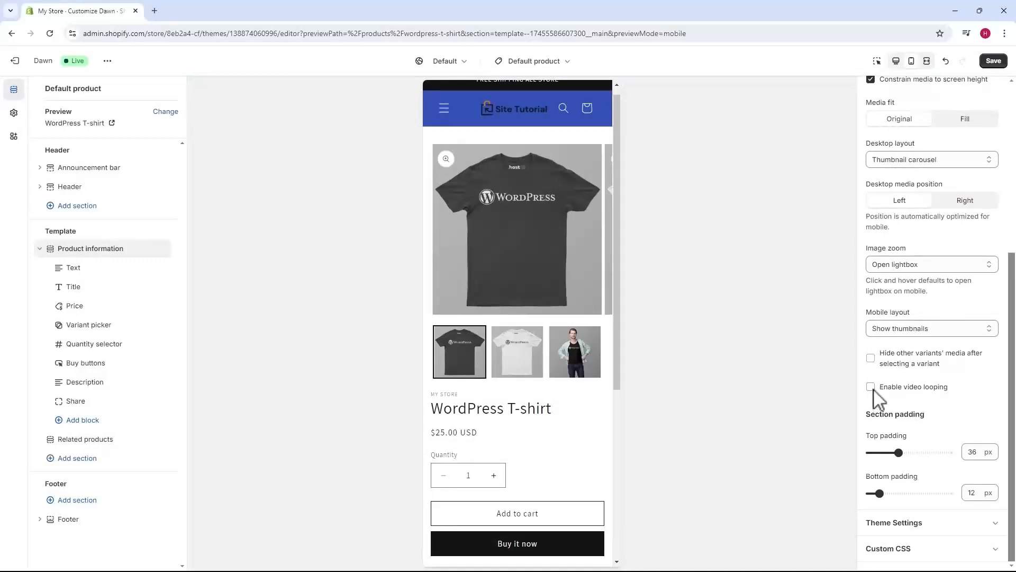
left_click(889, 389)
left_click(896, 63)
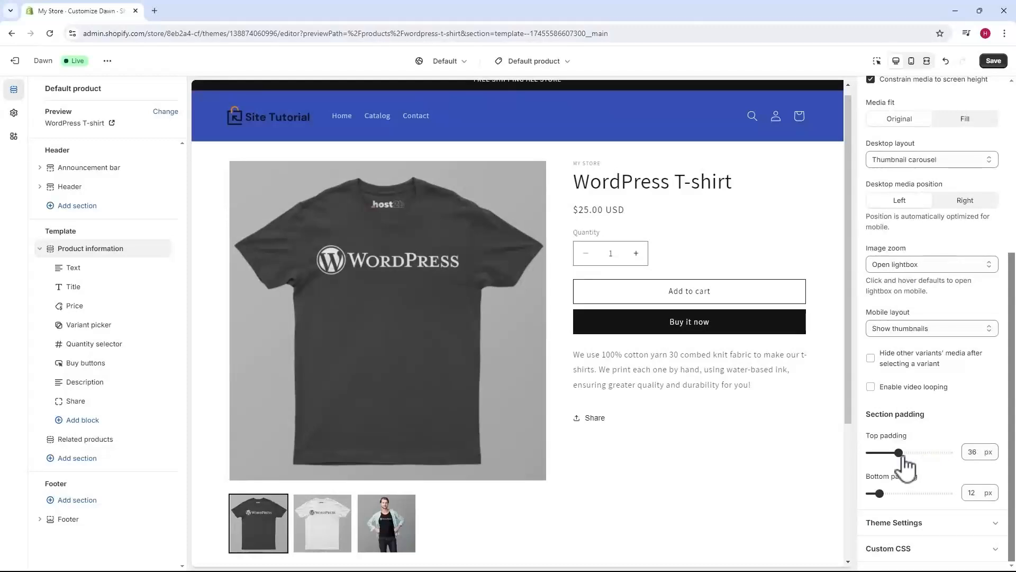
Try a top section padding of 56 px, restore 36 px and look over the product page
left_click_drag(900, 452, 915, 453)
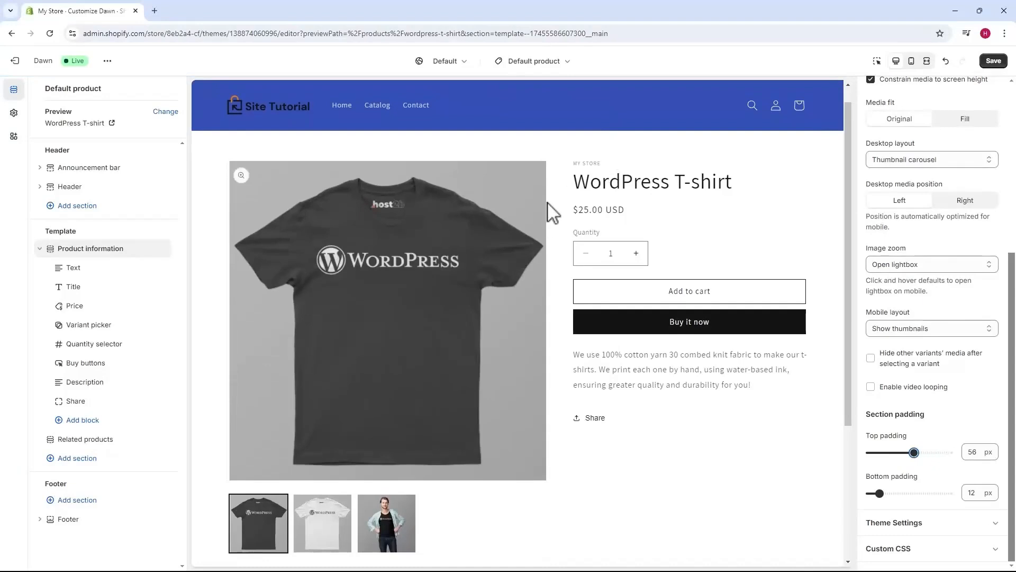
left_click_drag(914, 453, 898, 452)
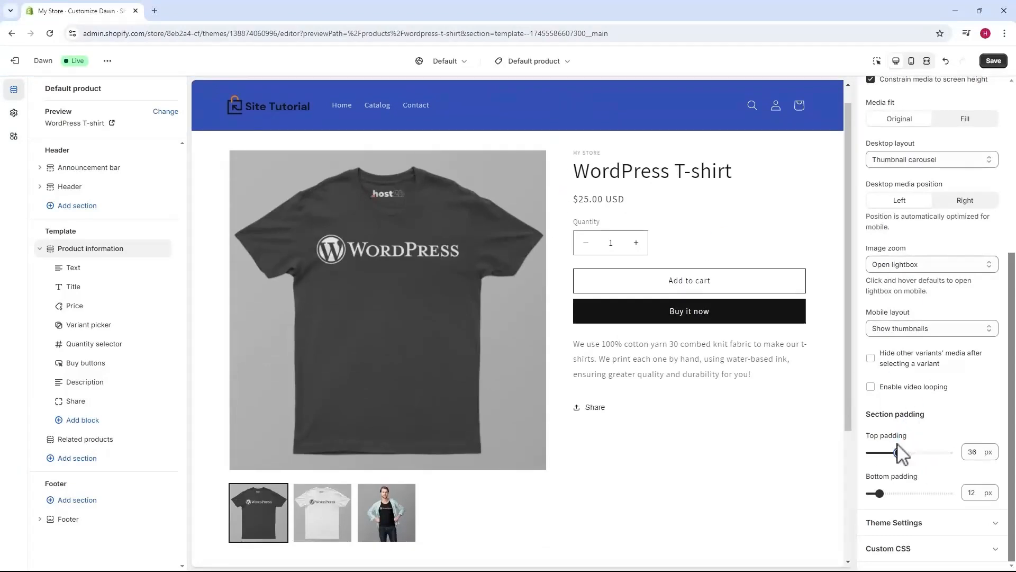
scroll(602, 385, "down", 1)
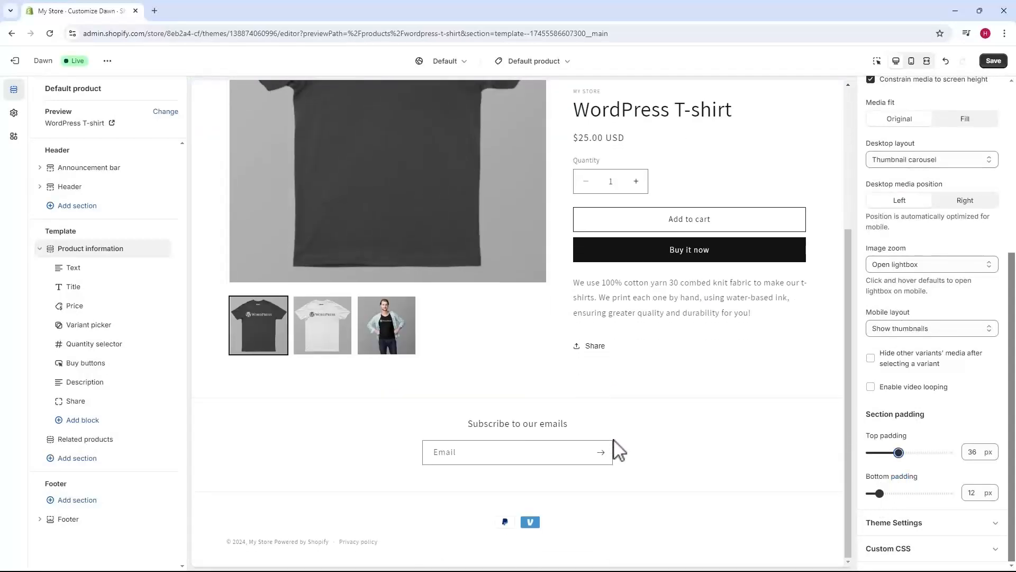
scroll(683, 413, "up", 2)
Hide the Text block above the product title in the Product information section
scroll(900, 402, "up", 5)
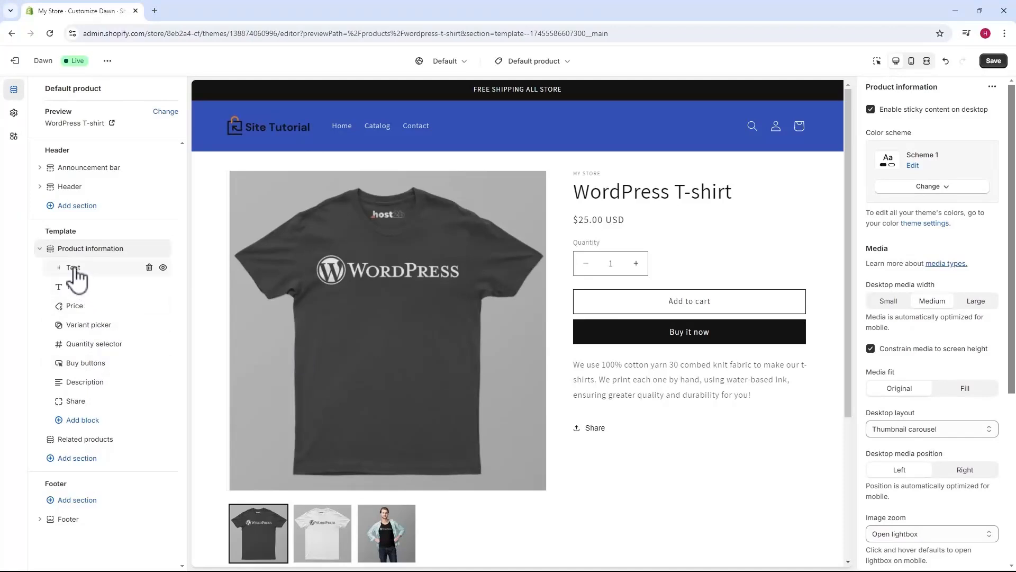
left_click_drag(573, 174, 611, 173)
left_click(163, 268)
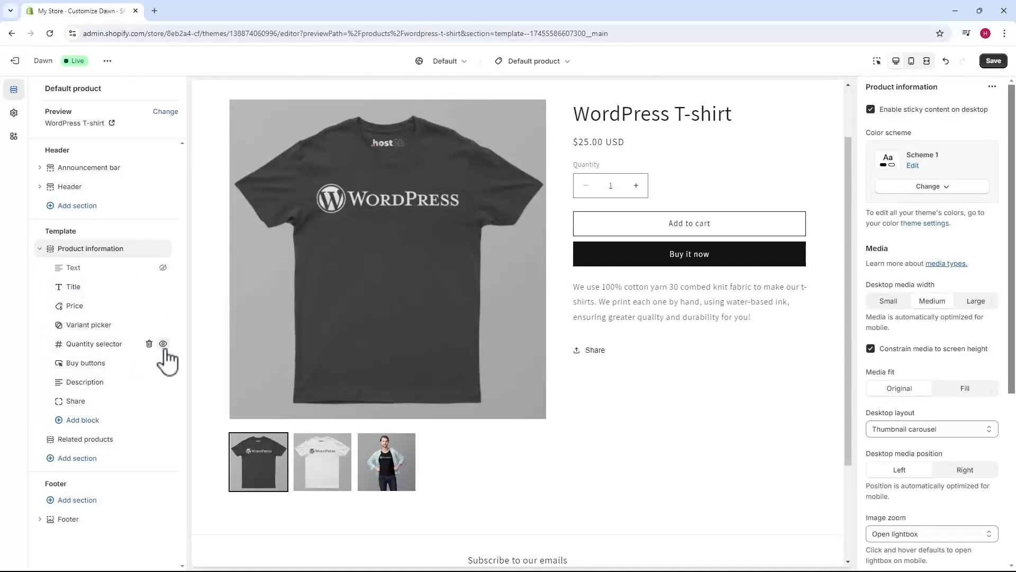
Try hiding the Quantity selector, Description and Share blocks in the Product information section
left_click(163, 345)
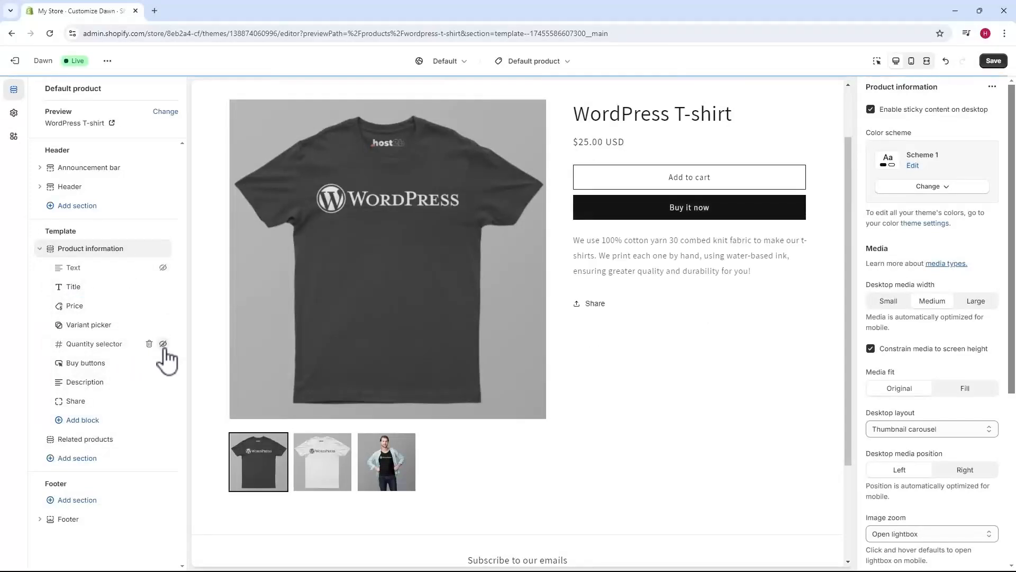
left_click(163, 401)
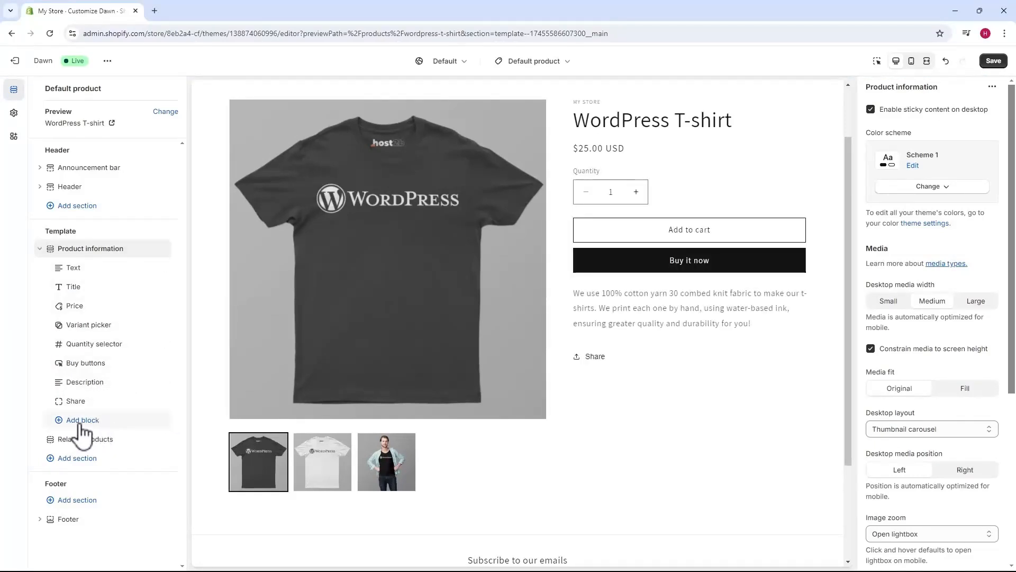
Try adding an Icon with text block to the Product information section and look over the product page
left_click(82, 421)
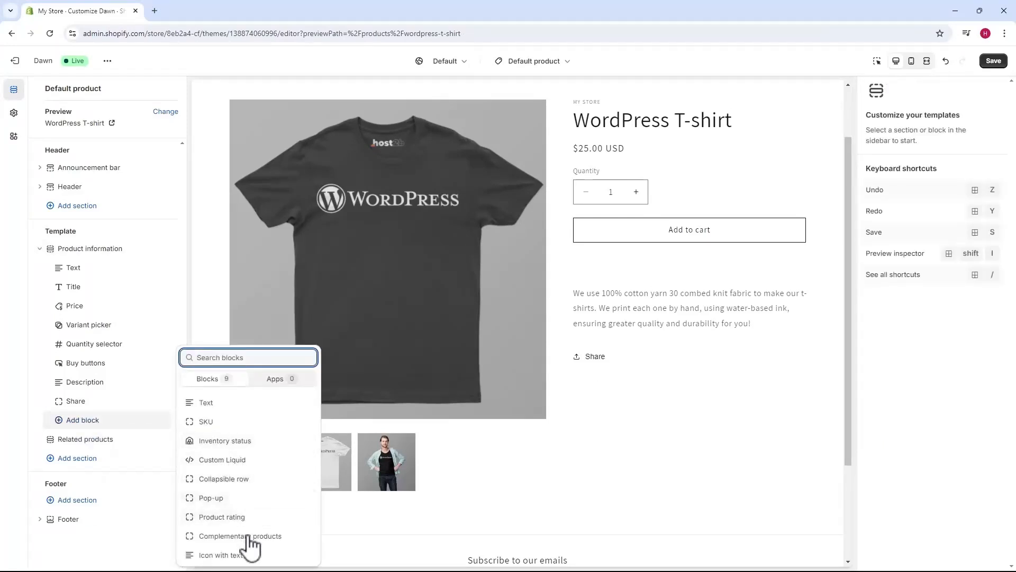
left_click(244, 555)
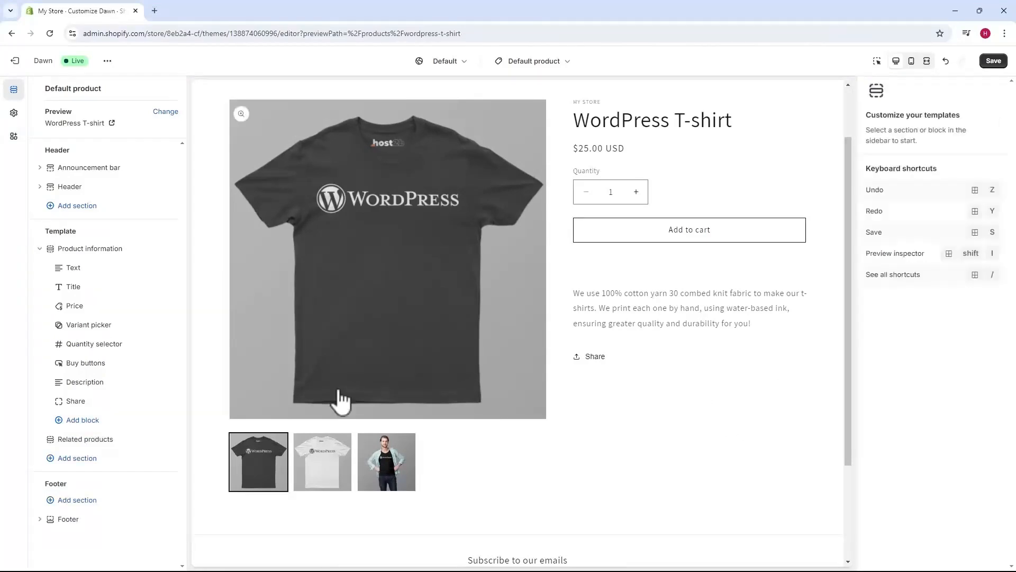
scroll(531, 395, "up", 2)
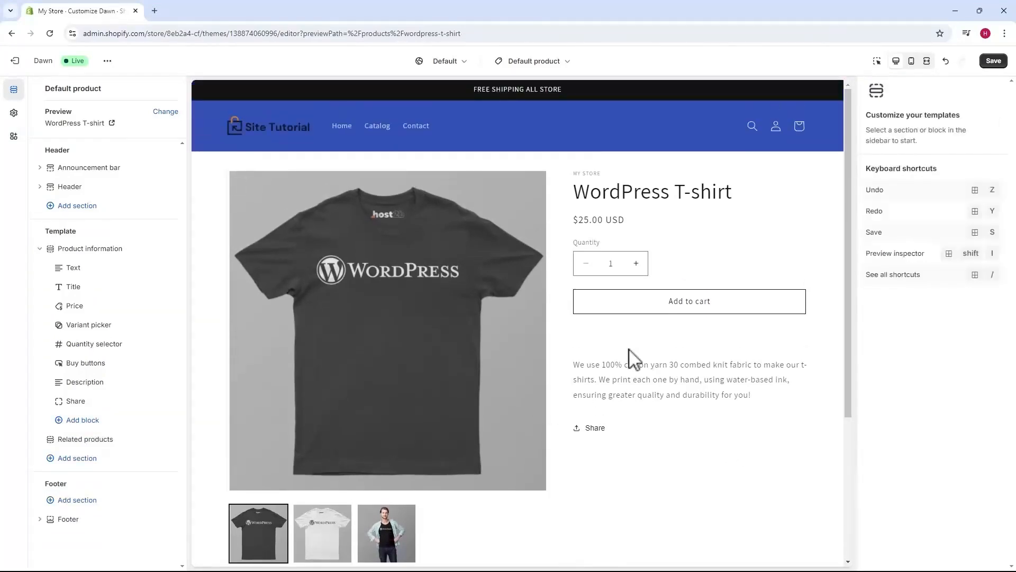
scroll(560, 349, "down", 3)
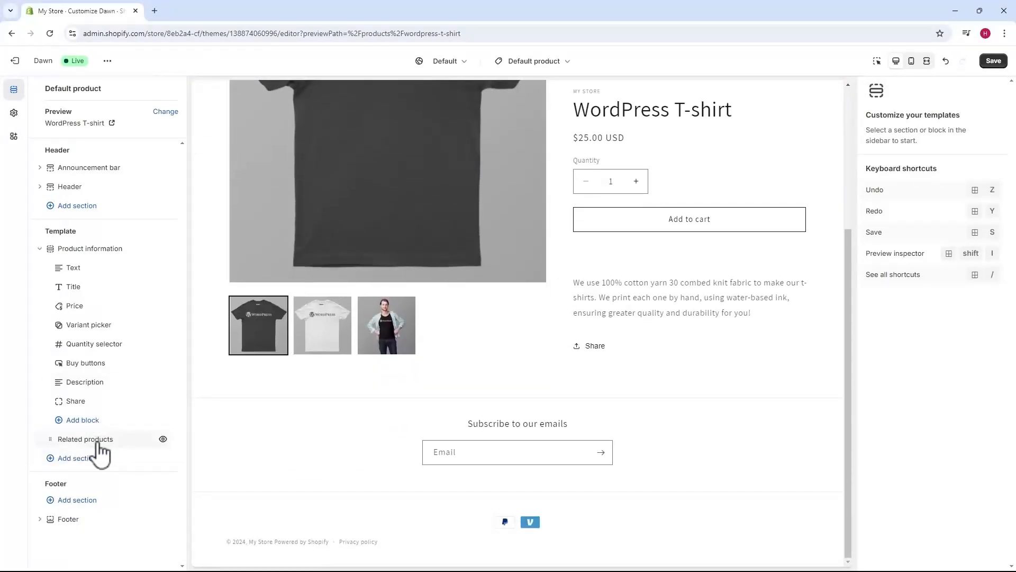
Review the Related products section's settings and try hiding the section
left_click(76, 440)
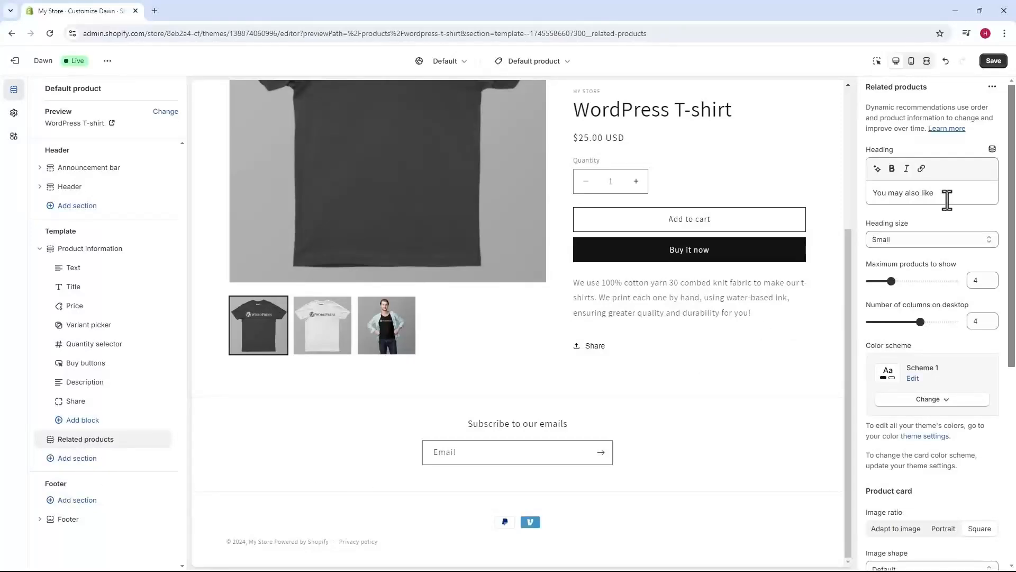
scroll(921, 256, "down", 6)
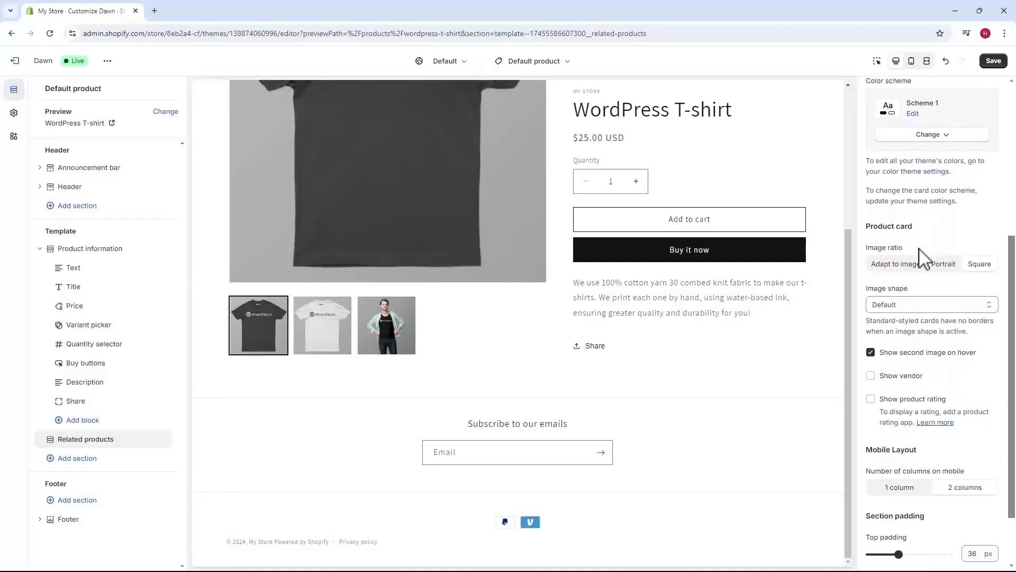
scroll(913, 413, "up", 6)
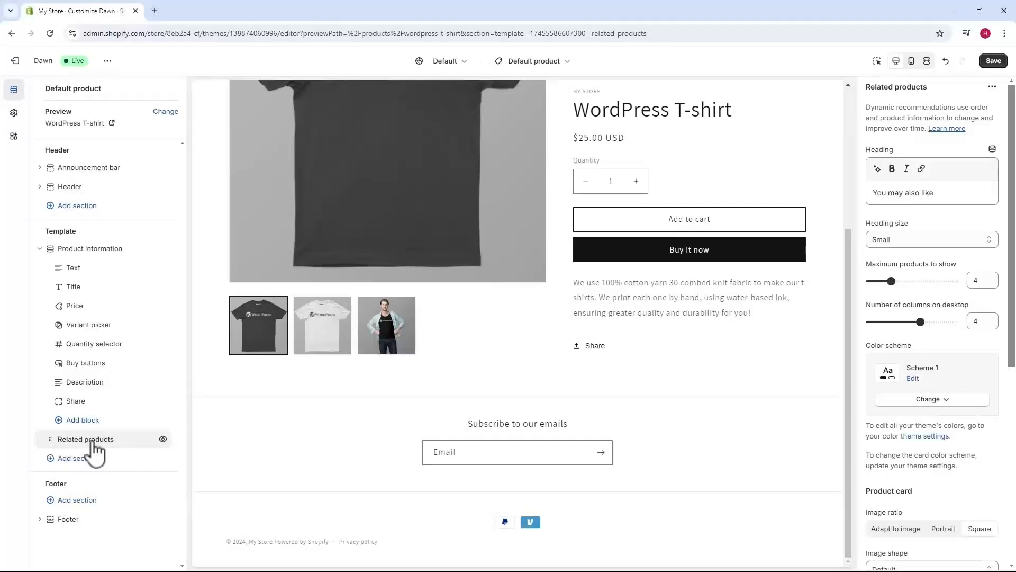
left_click(163, 439)
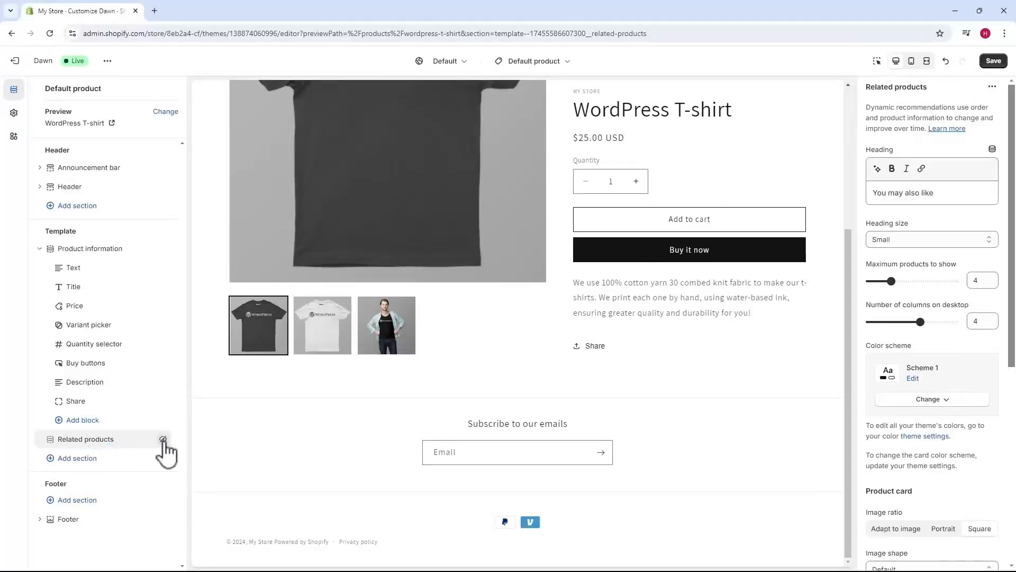
Save the template changes and look over the live WordPress T-shirt product page
scroll(548, 346, "up", 4)
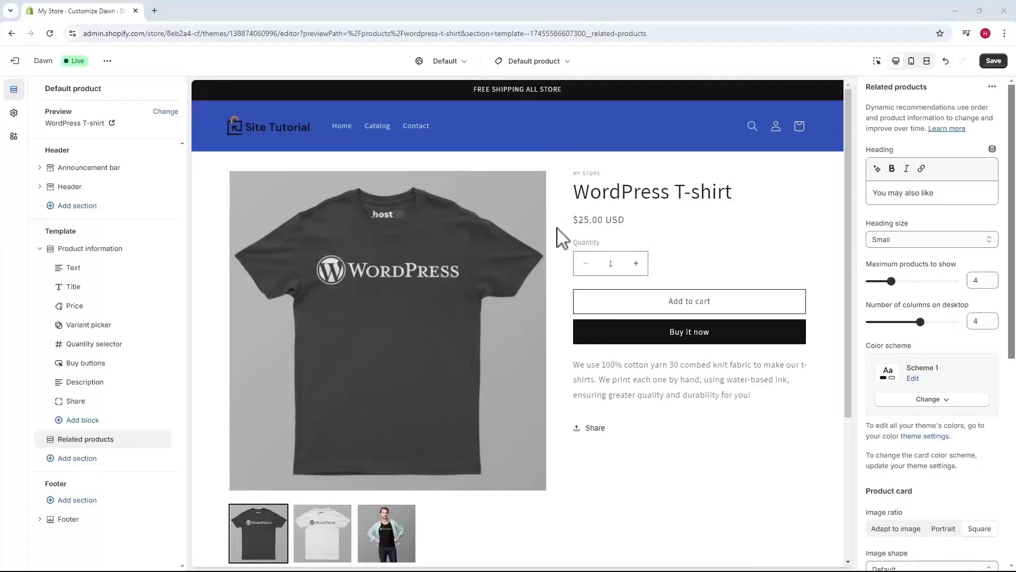
left_click(994, 61)
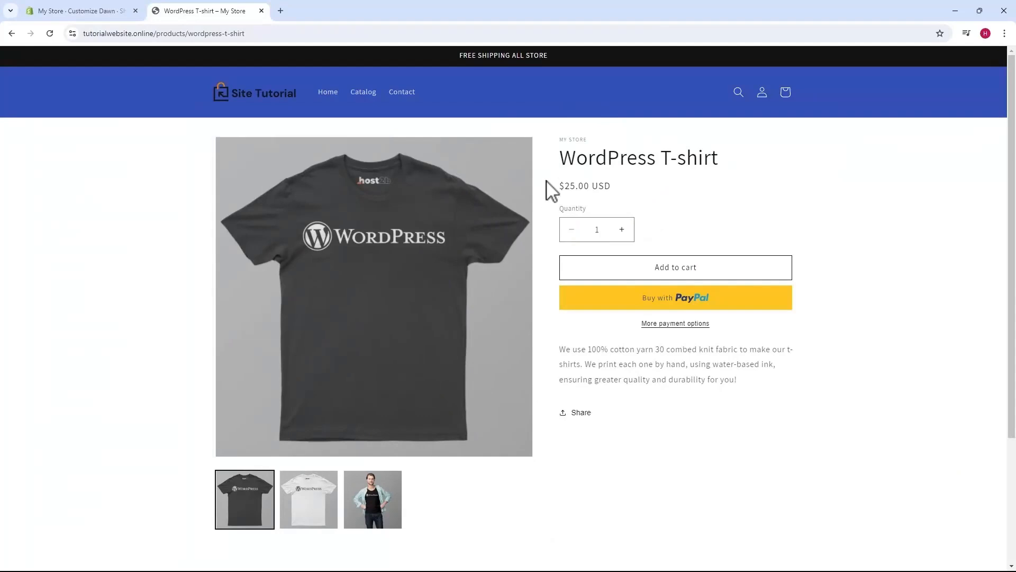
scroll(538, 175, "down", 3)
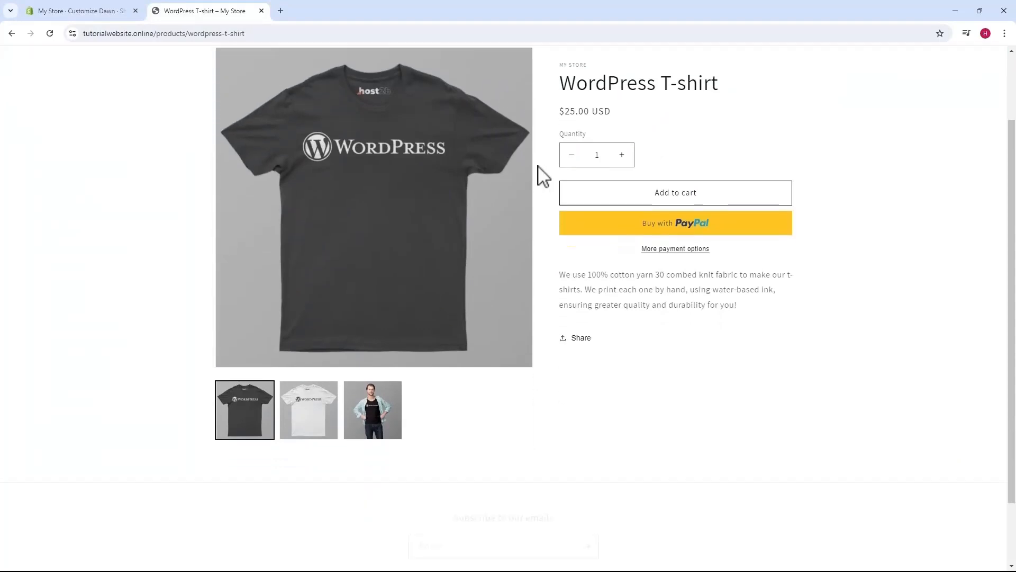
scroll(539, 177, "up", 3)
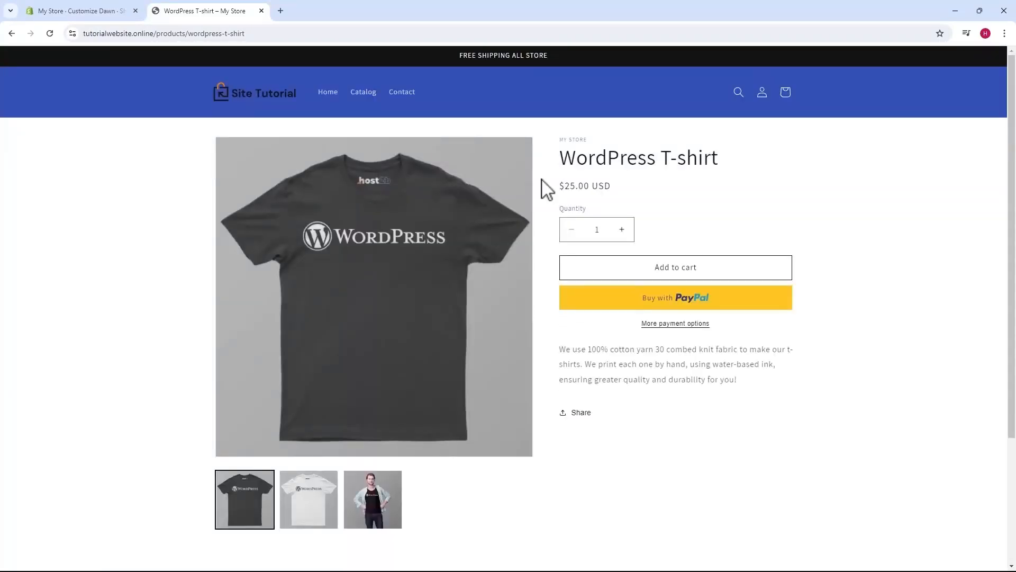